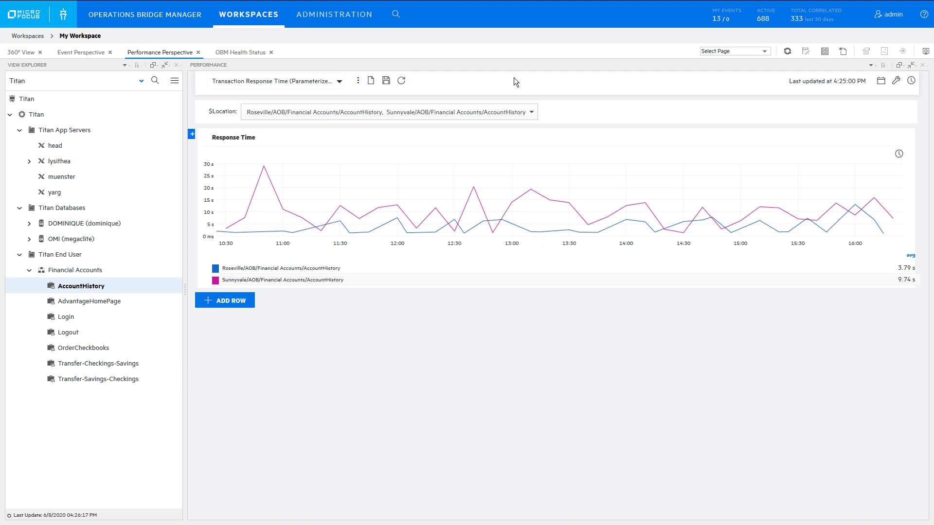
# Start a new dashboard and title its chart 'Response Time'.
pyautogui.click(371, 82)
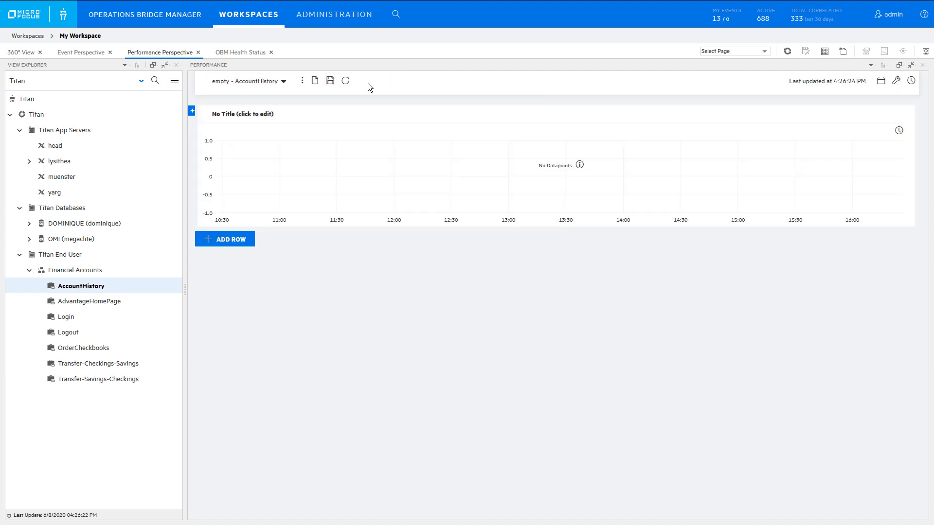
pyautogui.moveTo(254, 115)
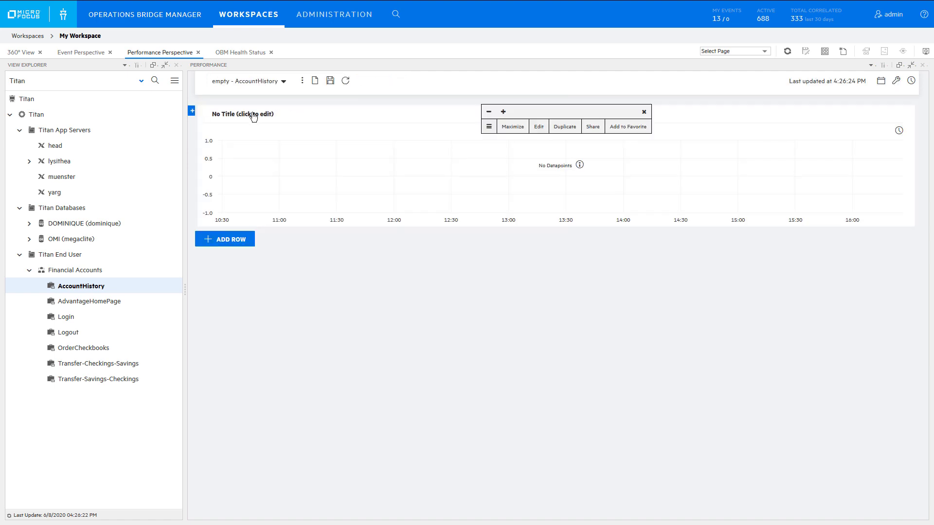
pyautogui.click(538, 127)
pyautogui.click(312, 267)
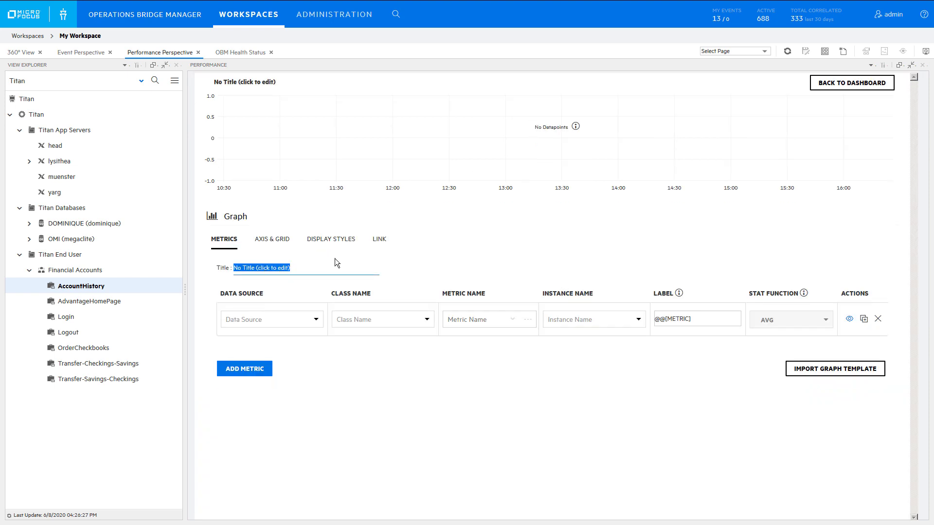
pyautogui.write('Response Time')
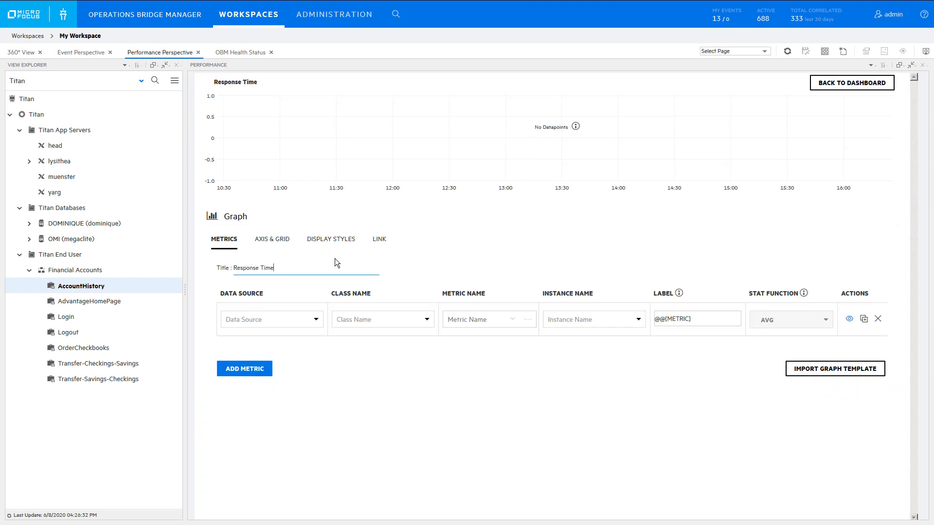
# Plot BPM_BT_AVG_RESPONSE_TIME from BPM's BPM_TRANSACTION_BT class for the Roseville AccountHistory instance.
pyautogui.click(291, 319)
pyautogui.click(291, 346)
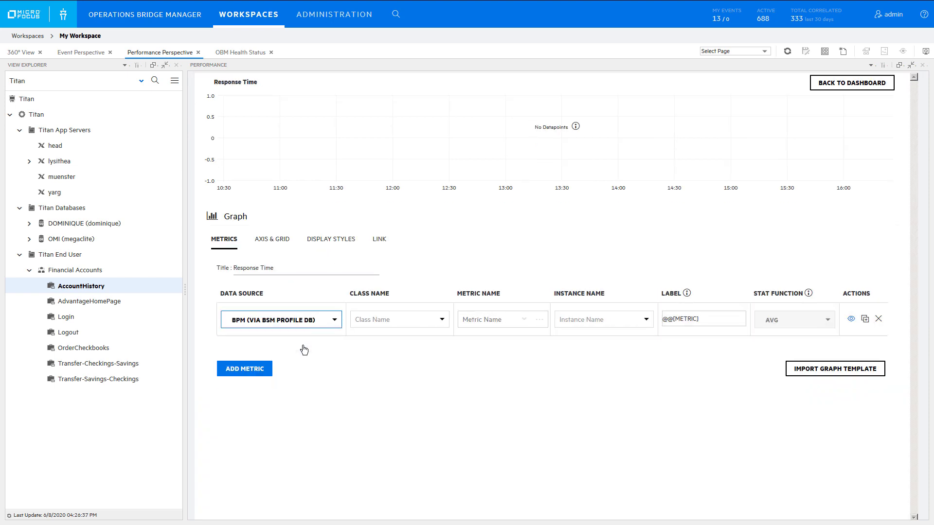
pyautogui.click(441, 319)
pyautogui.click(404, 335)
pyautogui.click(527, 319)
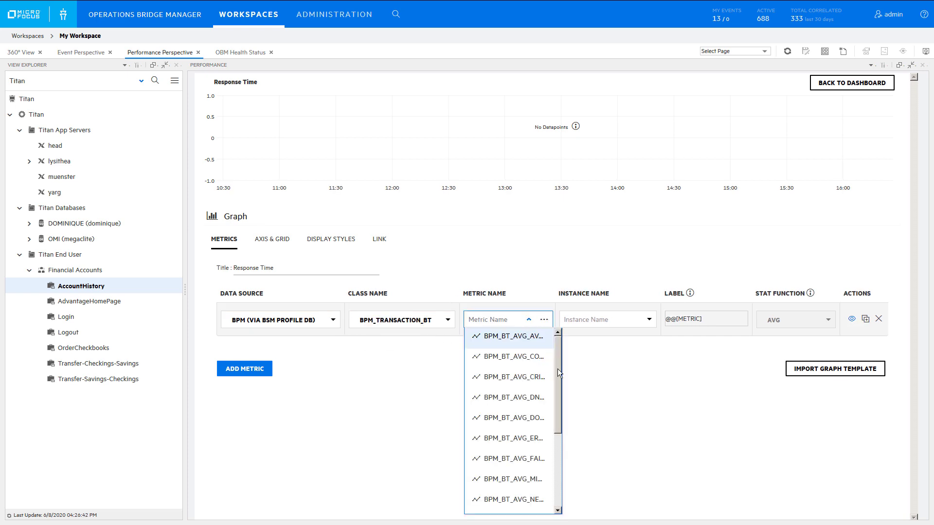
pyautogui.scroll(-3, 558, 379)
pyautogui.click(513, 438)
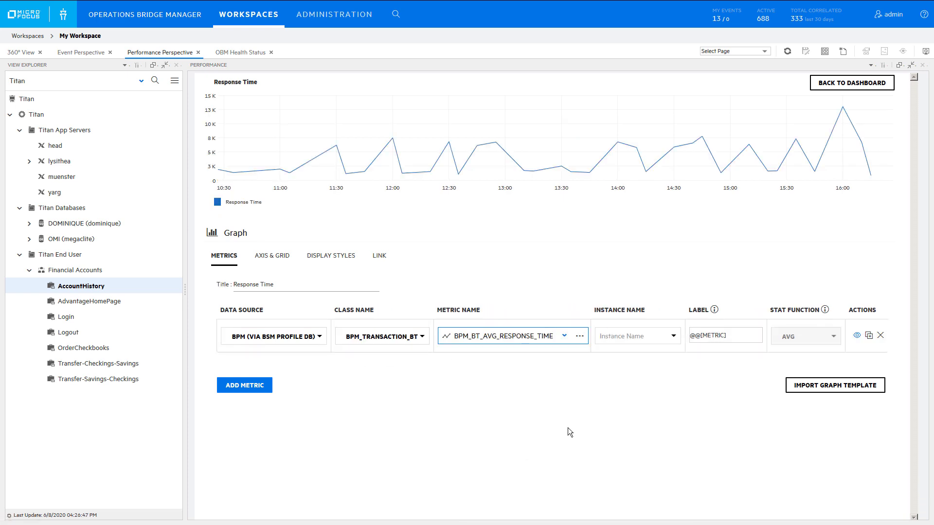
pyautogui.click(672, 336)
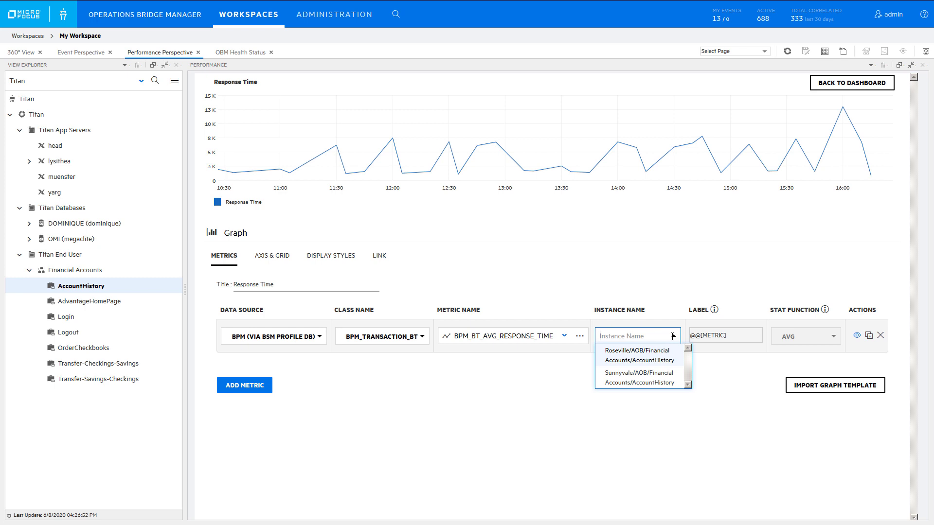
pyautogui.click(643, 360)
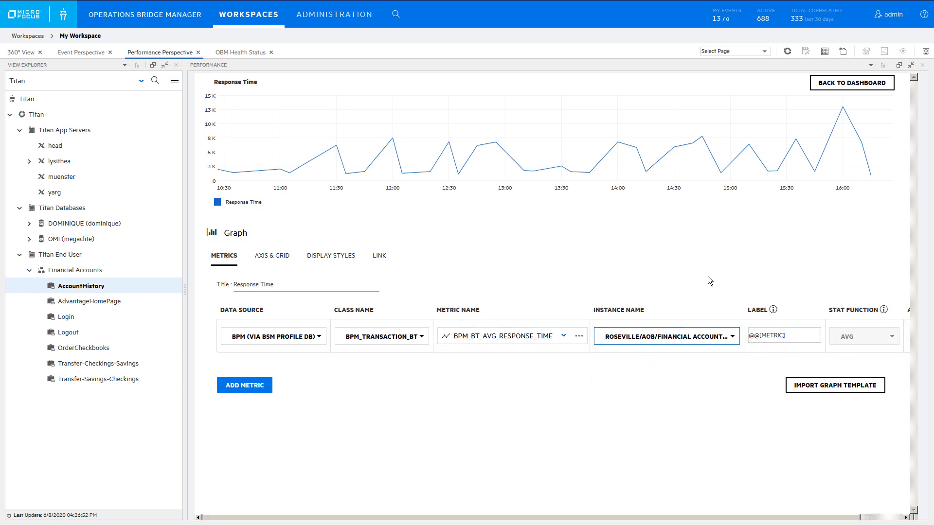
pyautogui.click(833, 84)
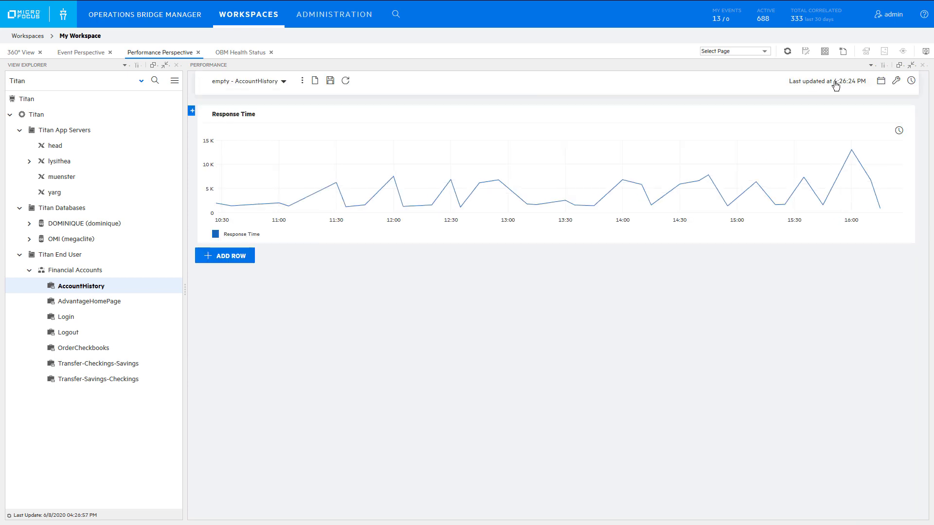
# In the dashboard's parameterization settings, start a new parameter named 'Location'.
pyautogui.click(895, 82)
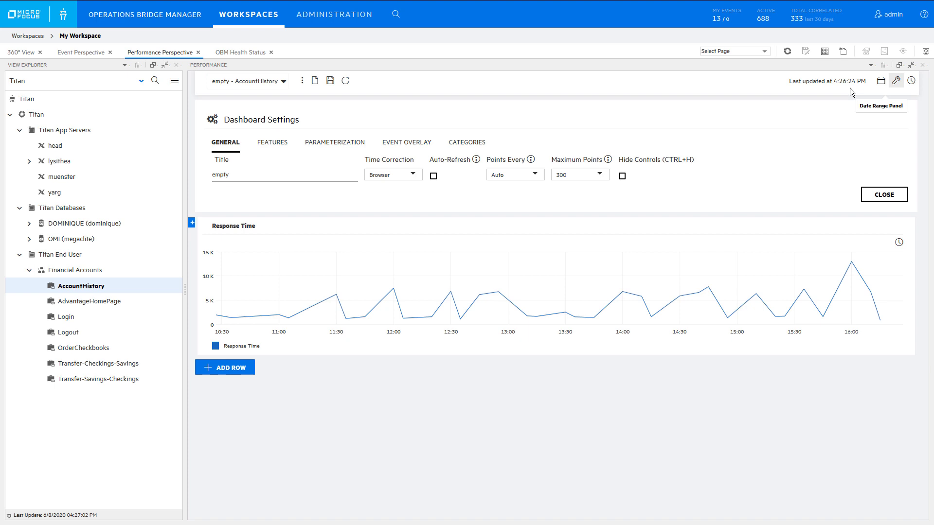
pyautogui.click(339, 144)
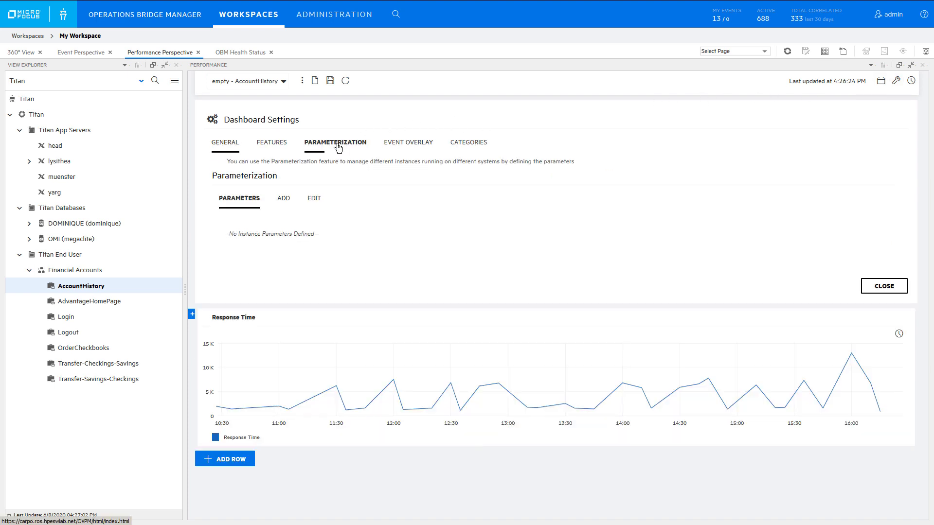
pyautogui.click(287, 201)
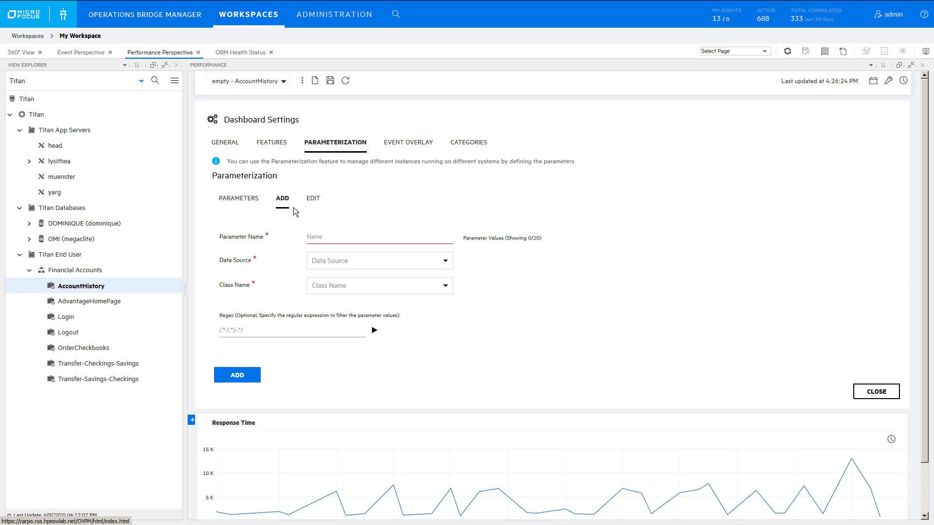
pyautogui.click(331, 236)
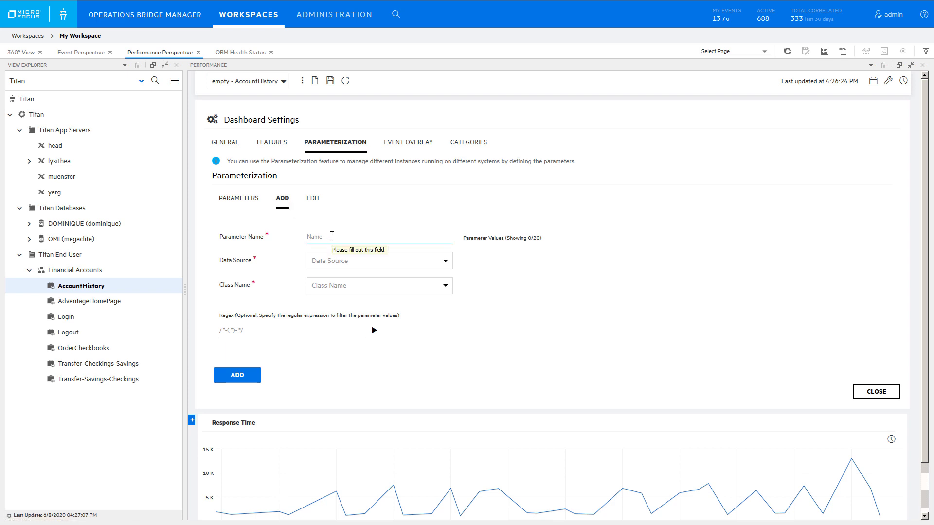
pyautogui.write('Location')
# Source Location from BPM (via BSM Profile DB), class BPM_TRANSACTION_BT, preview its values and add it.
pyautogui.click(446, 261)
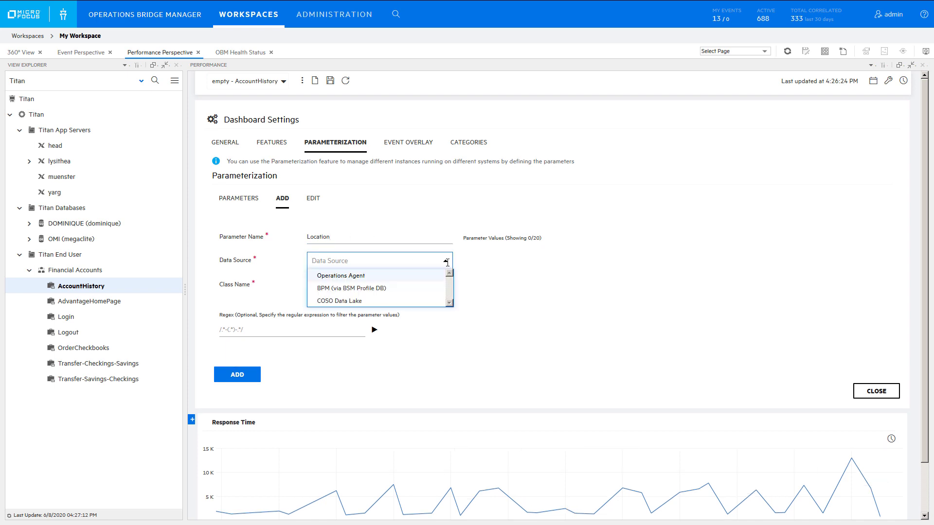
pyautogui.click(424, 288)
pyautogui.click(446, 283)
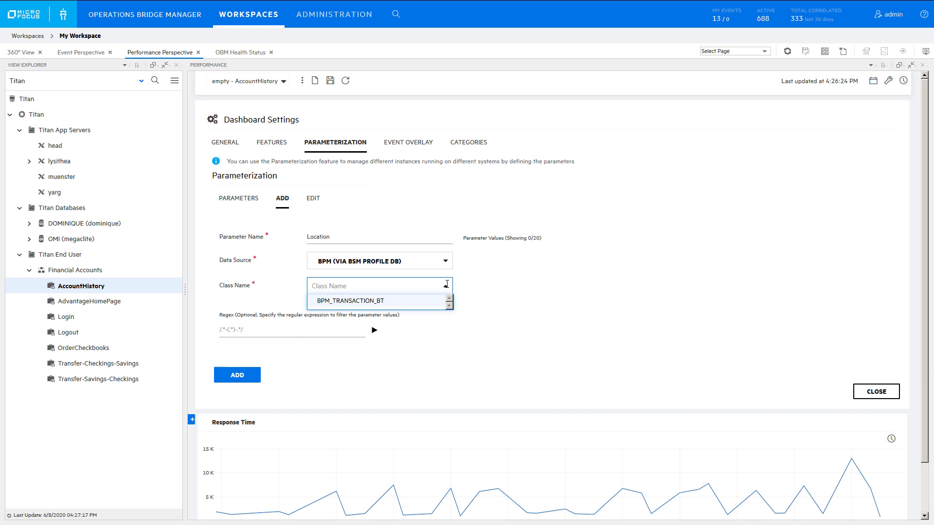
pyautogui.click(409, 303)
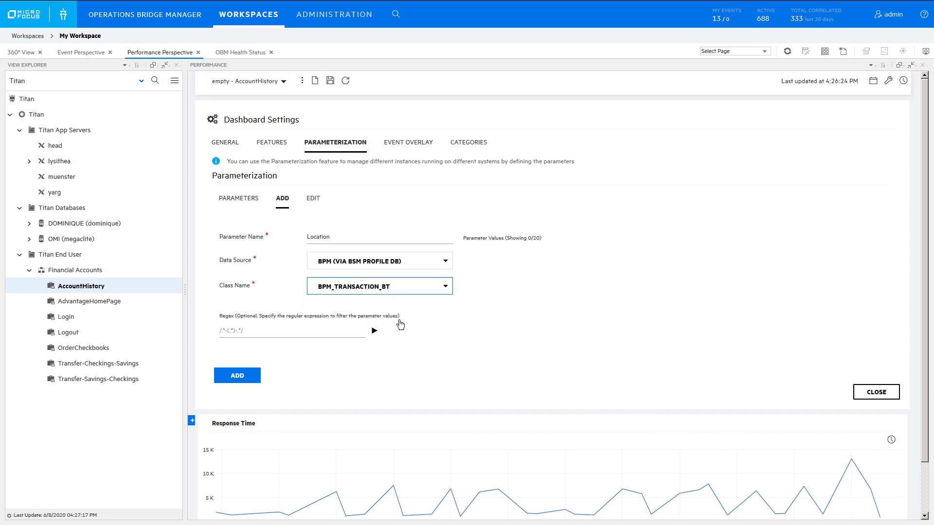
pyautogui.click(374, 331)
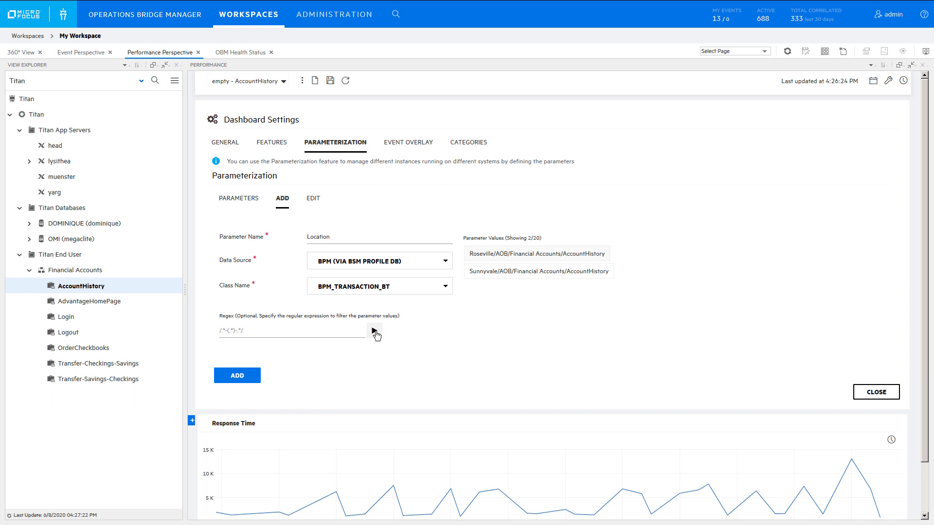
pyautogui.click(246, 377)
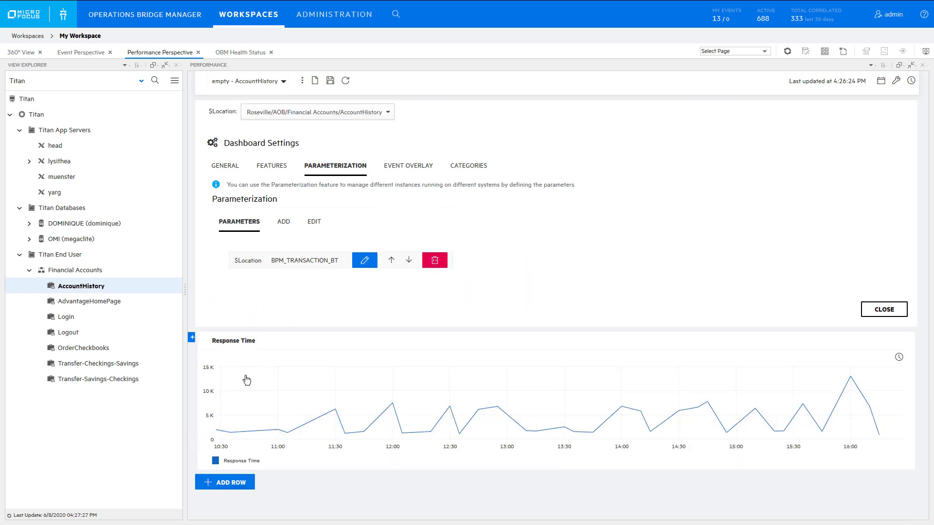
# Select all $Location values (Roseville and Sunnyvale AccountHistory), then open the Response Time chart's editor.
pyautogui.click(884, 310)
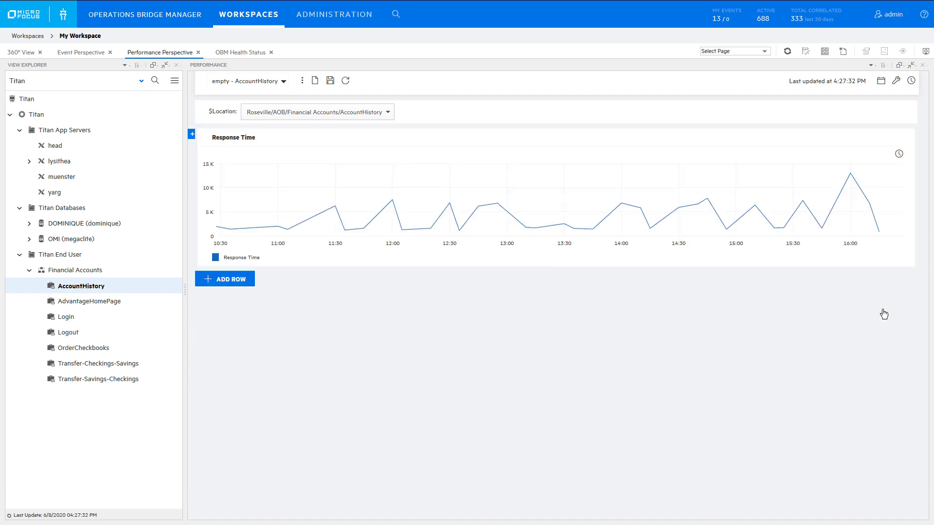
pyautogui.click(388, 113)
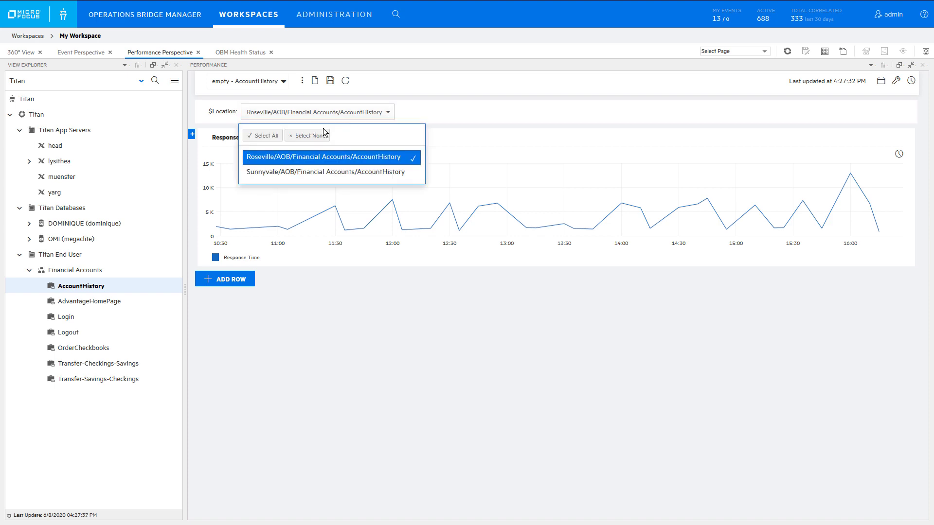
pyautogui.click(271, 138)
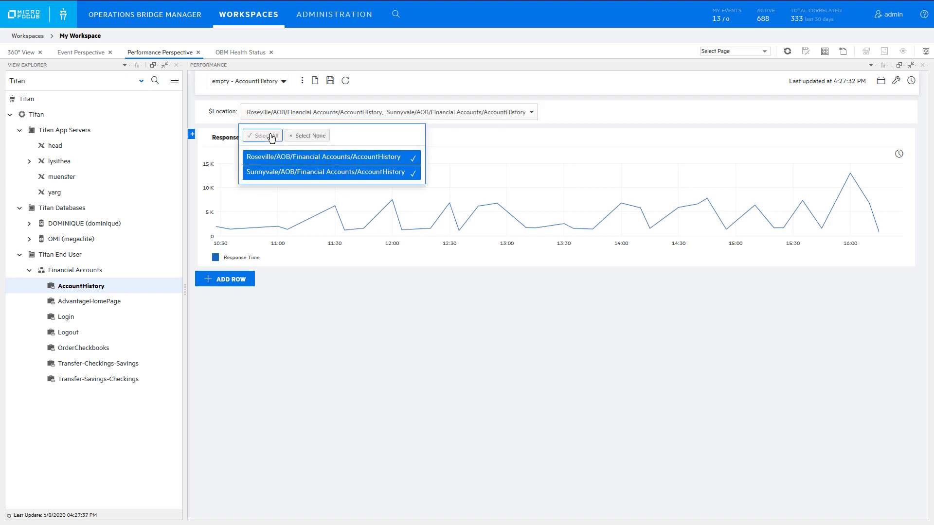
pyautogui.click(585, 123)
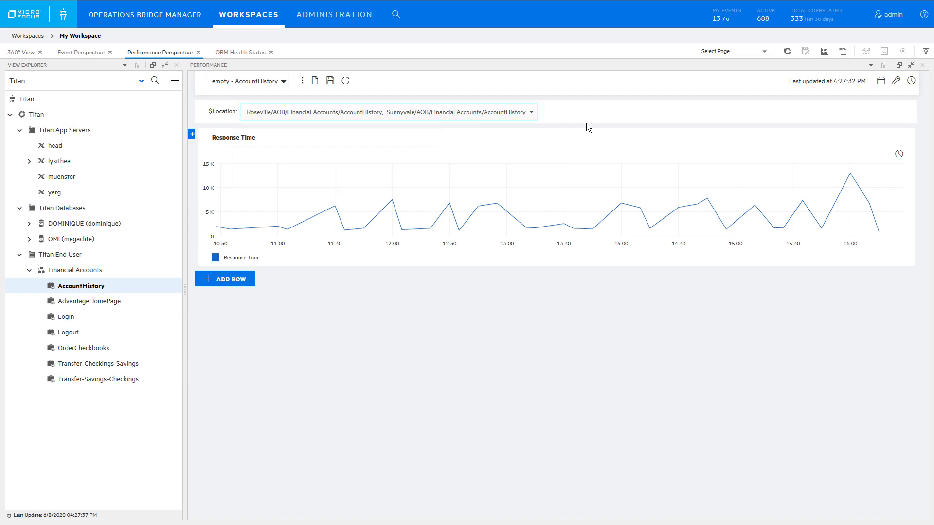
pyautogui.click(239, 143)
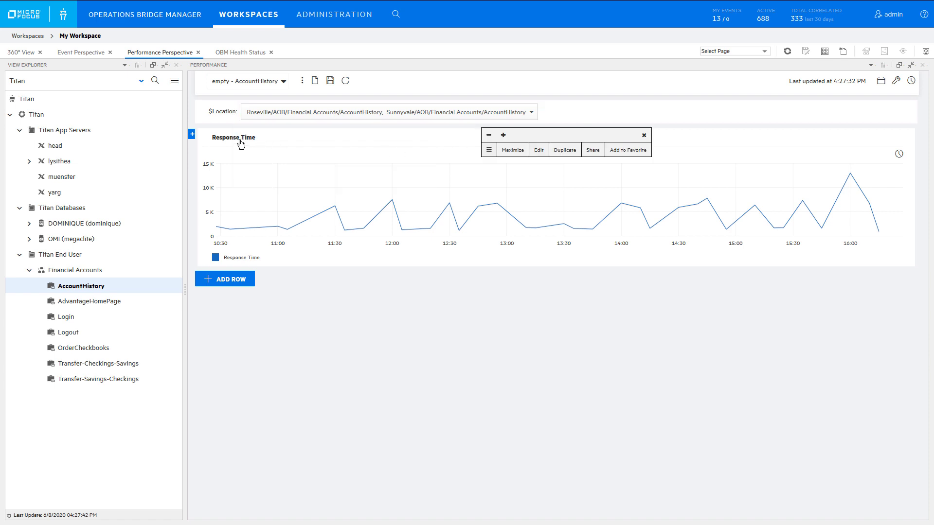
pyautogui.click(538, 151)
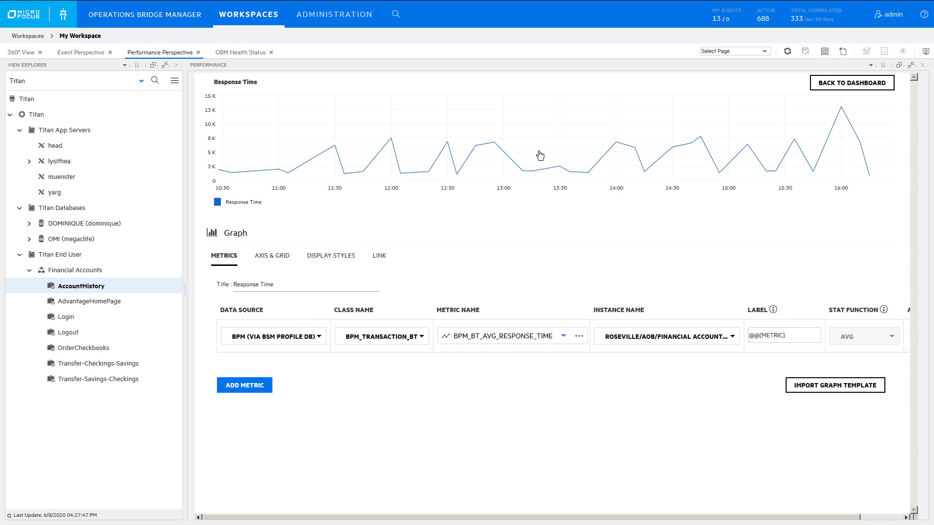
# Set the metric's Instance Name to the $Location parameter.
pyautogui.click(727, 337)
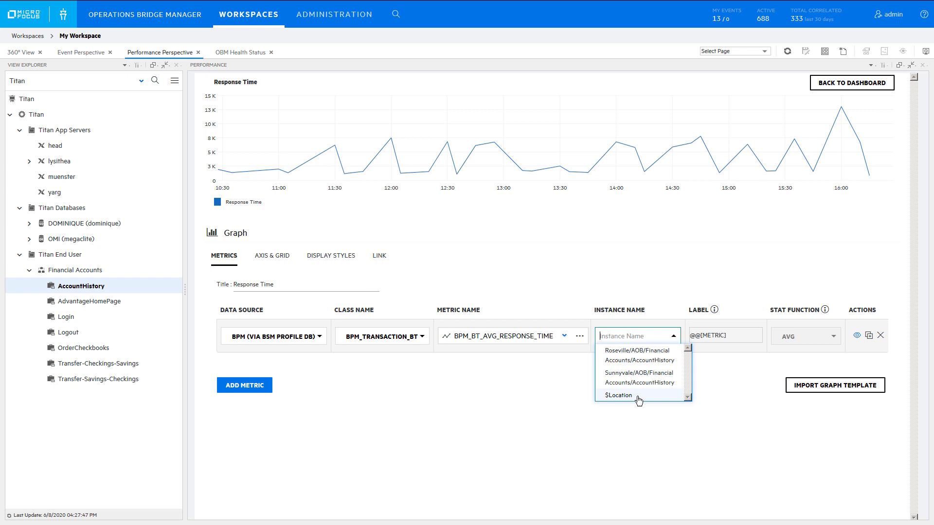
pyautogui.click(618, 395)
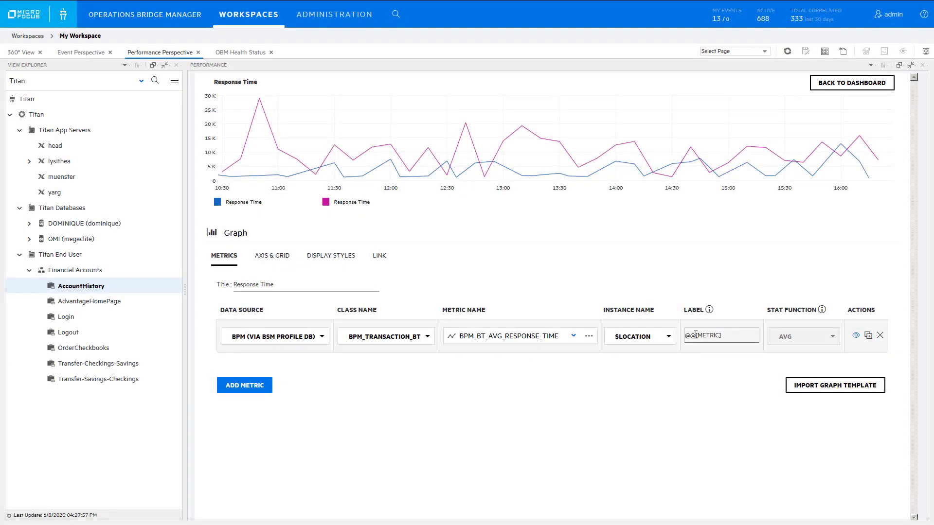
pyautogui.moveTo(695, 334); pyautogui.dragTo(743, 334)
pyautogui.write('INSTANCENAME')
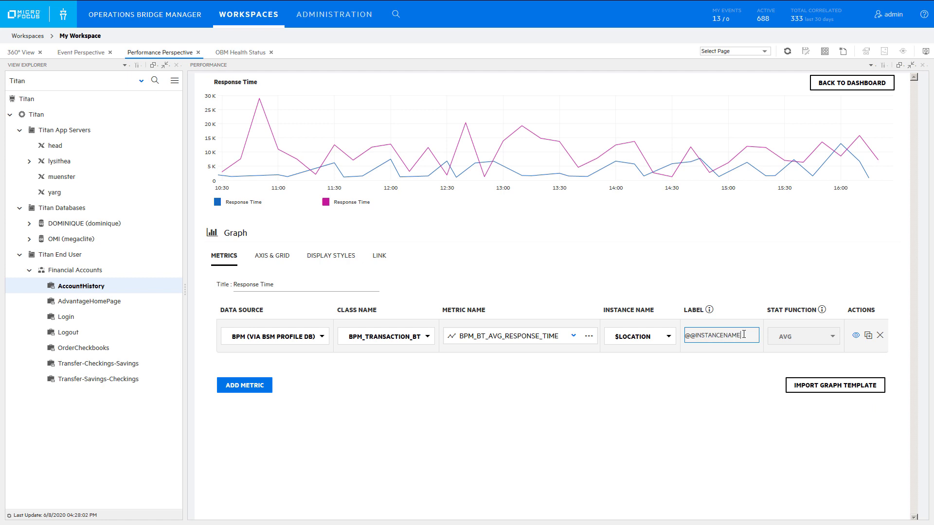
pyautogui.click(742, 367)
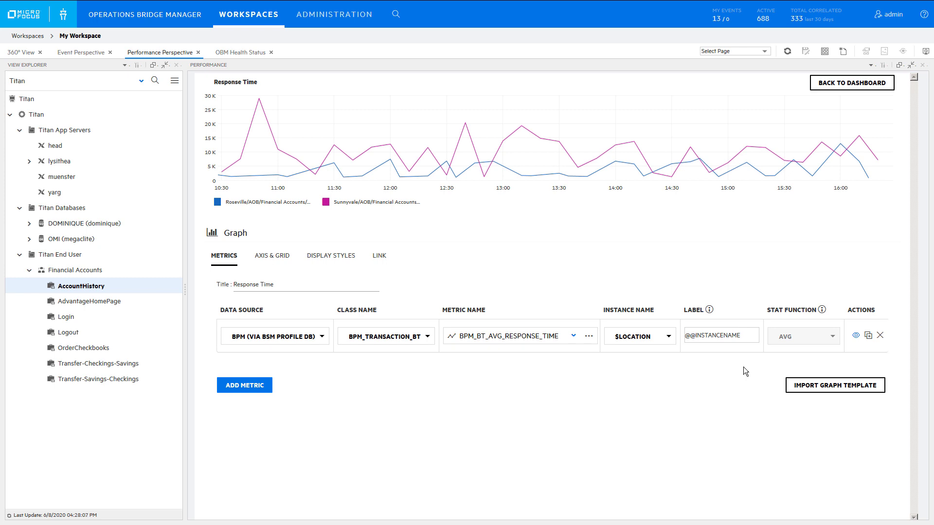
# Turn on Legend Table with average values in the Axis & Grid settings.
pyautogui.click(280, 263)
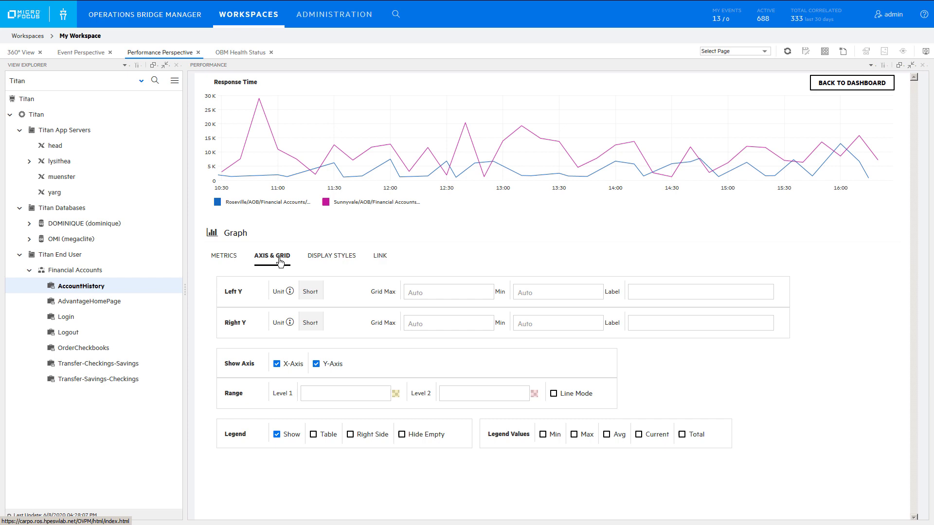
pyautogui.click(314, 435)
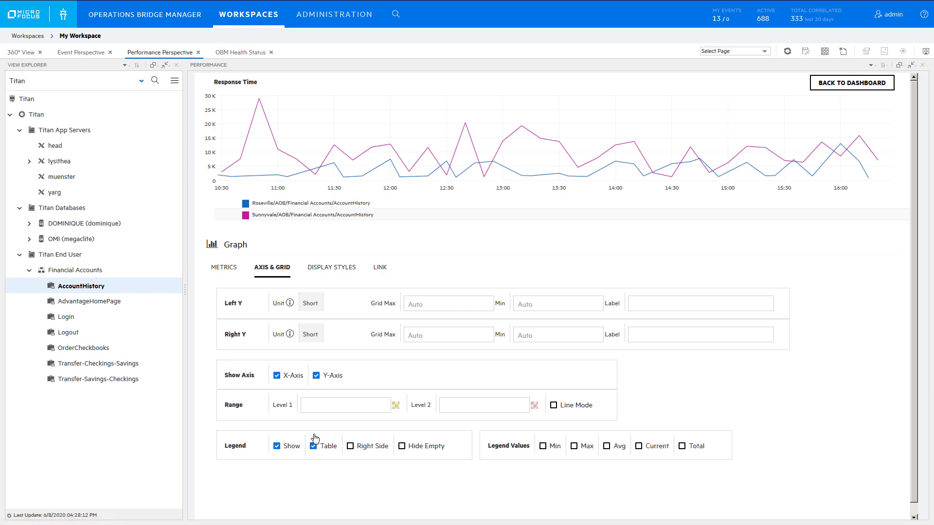
pyautogui.click(608, 448)
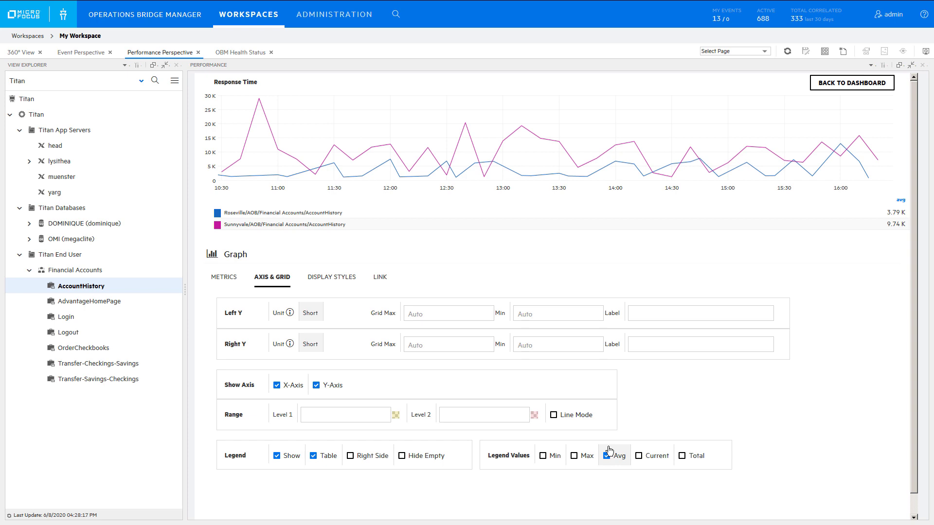
# Set the Left Y axis unit to Duration > Milliseconds (ms).
pyautogui.click(311, 316)
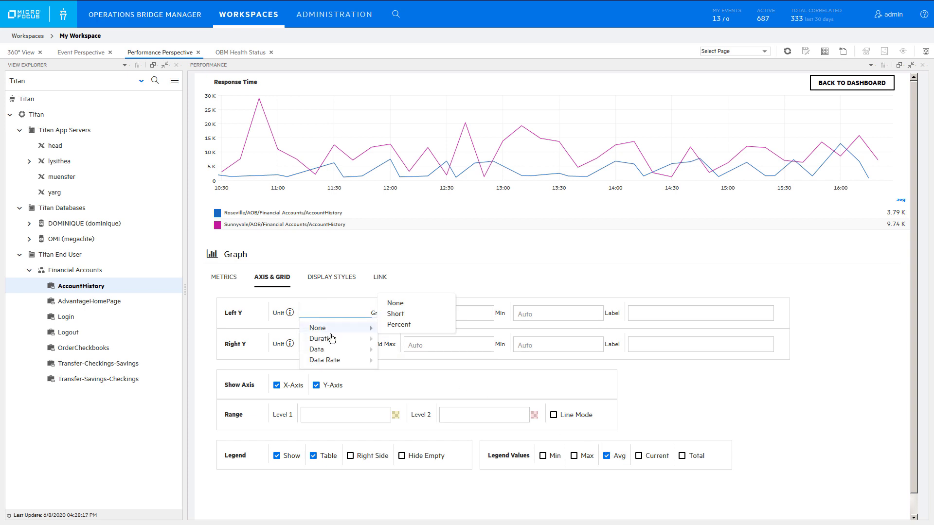
pyautogui.moveTo(331, 340)
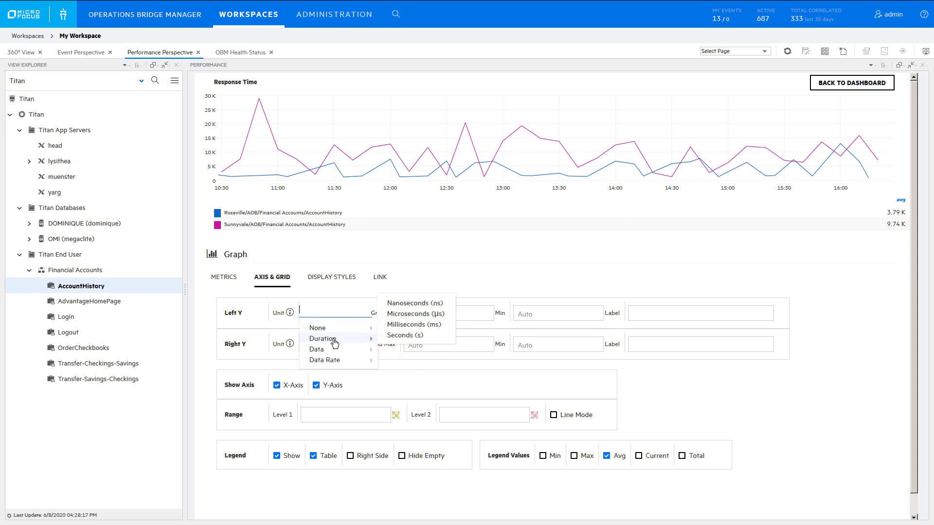
pyautogui.click(413, 324)
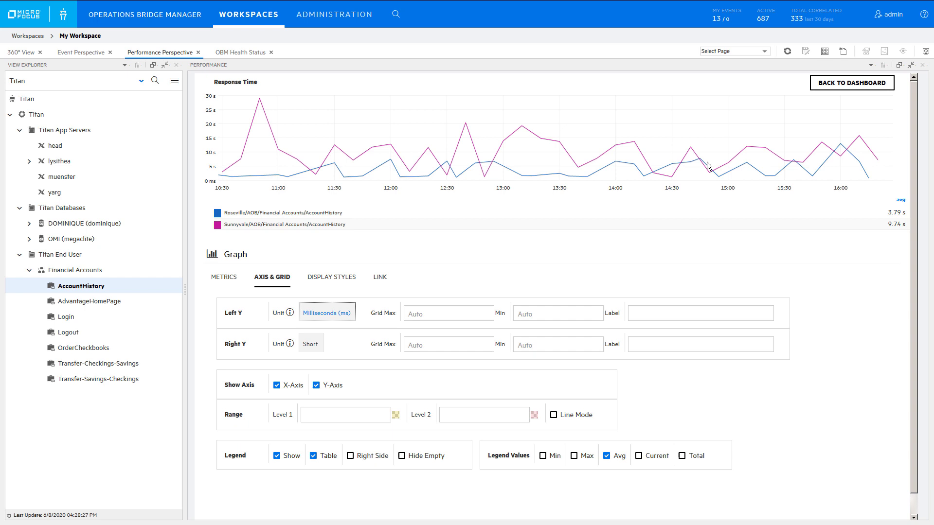
# Save the dashboard under the name 'Transaction Response Time'.
pyautogui.click(846, 86)
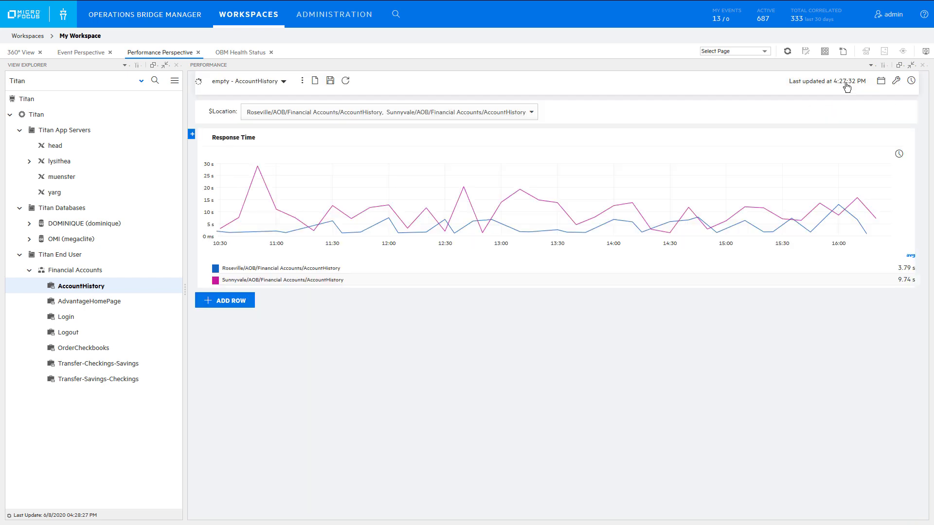
pyautogui.click(330, 82)
pyautogui.click(491, 249)
pyautogui.write('Trans')
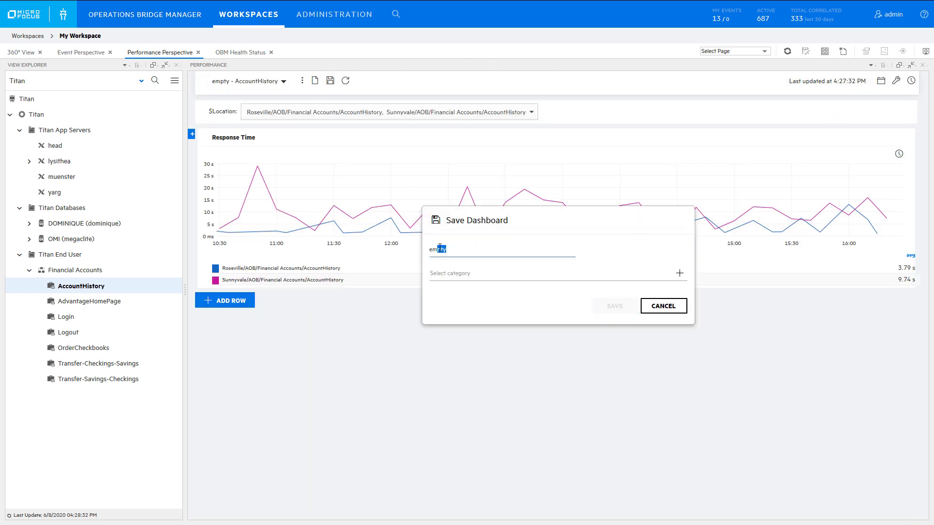
pyautogui.write('action Response Time')
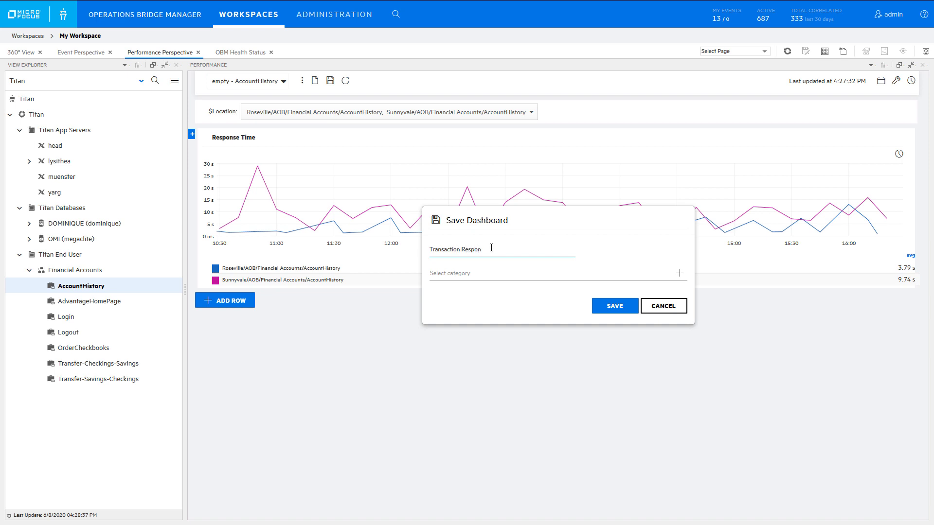
pyautogui.click(615, 307)
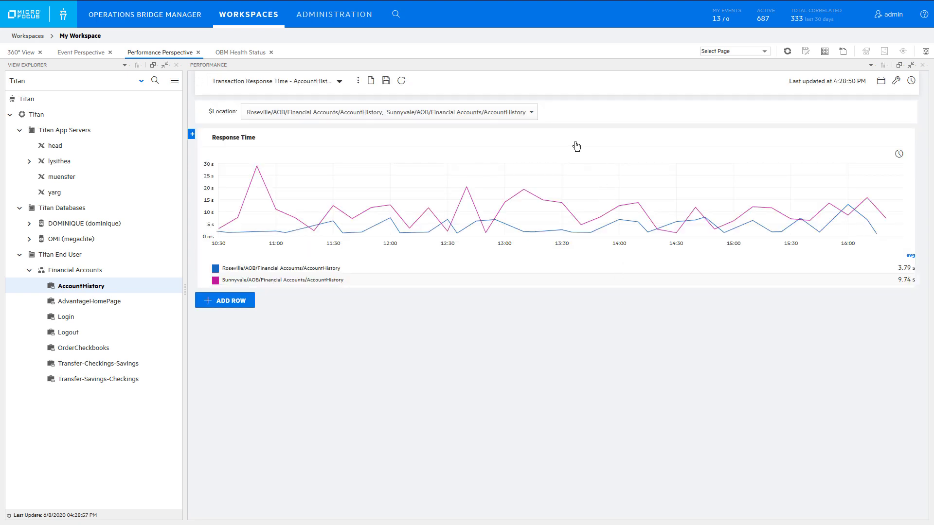
# Uncheck Roseville in $Location so only Sunnyvale is charted, then select AdvantageHomePage in the View Explorer.
pyautogui.click(533, 118)
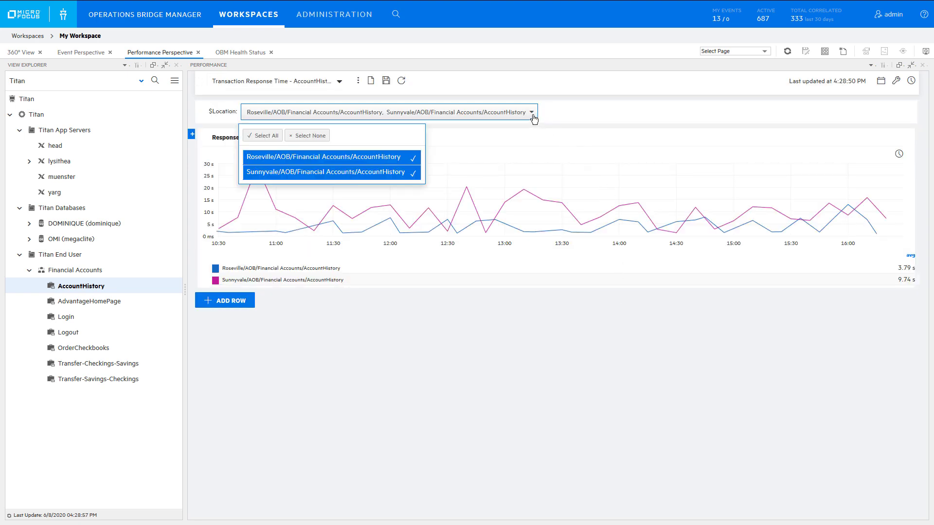
pyautogui.click(416, 159)
pyautogui.click(418, 305)
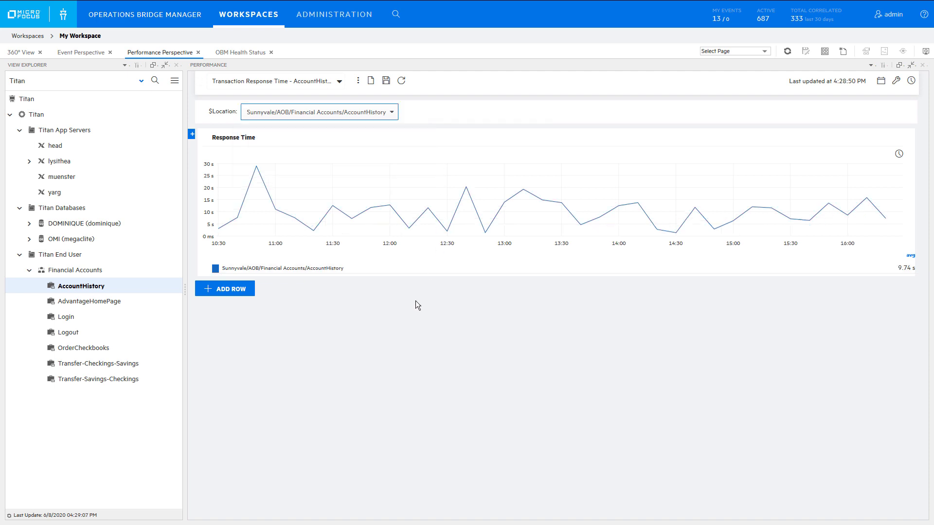
pyautogui.click(101, 303)
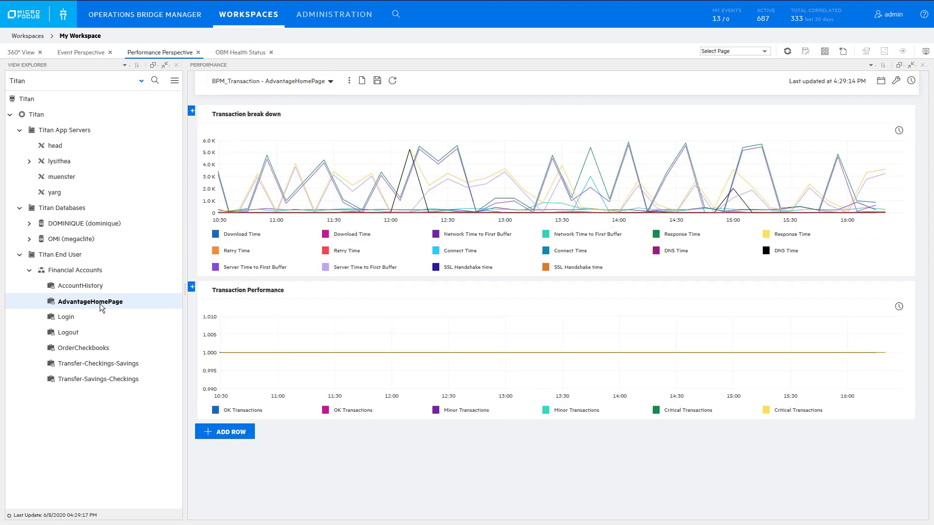
# Load the Transaction Response Time custom dashboard and select all $Location values (Roseville and Sunnyvale).
pyautogui.click(333, 86)
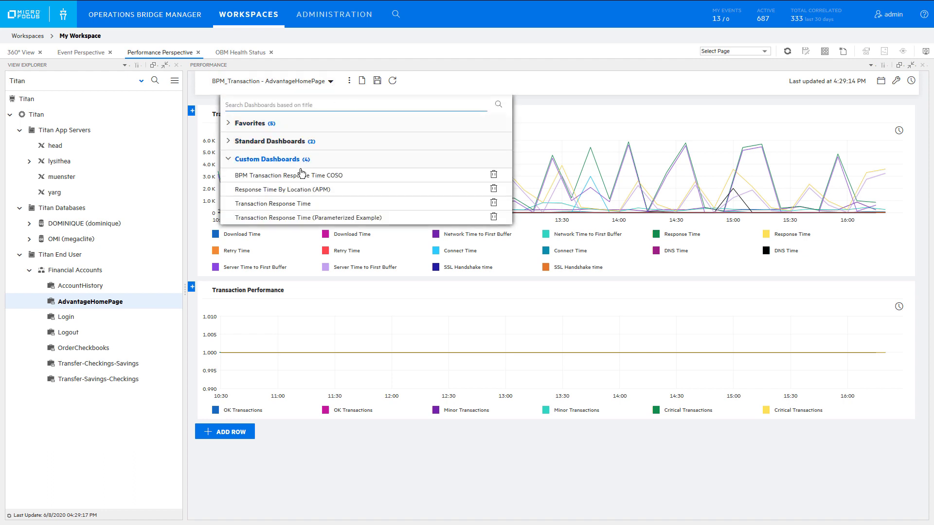
pyautogui.click(306, 204)
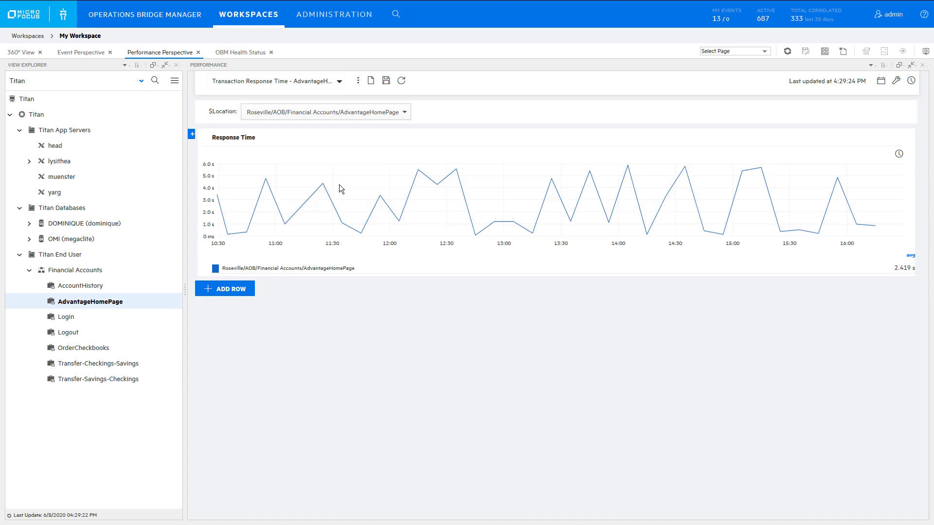
pyautogui.click(405, 113)
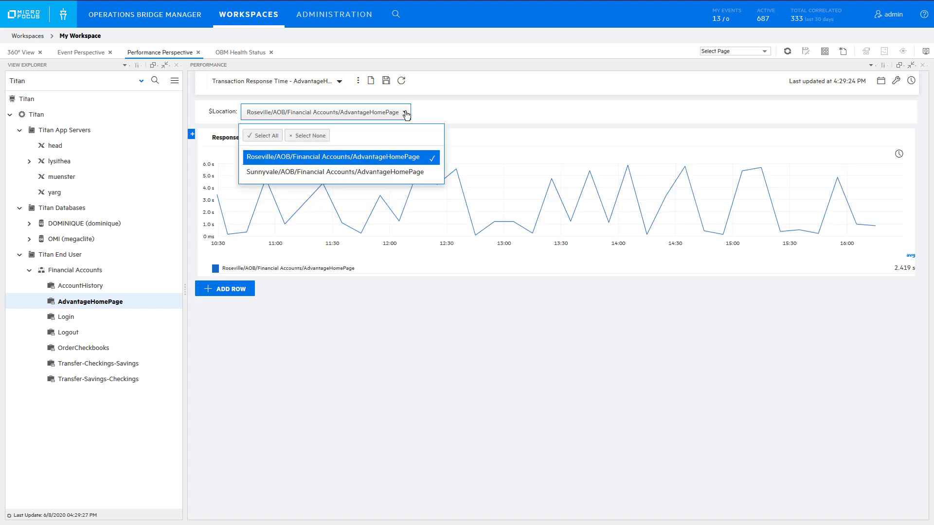
pyautogui.click(268, 140)
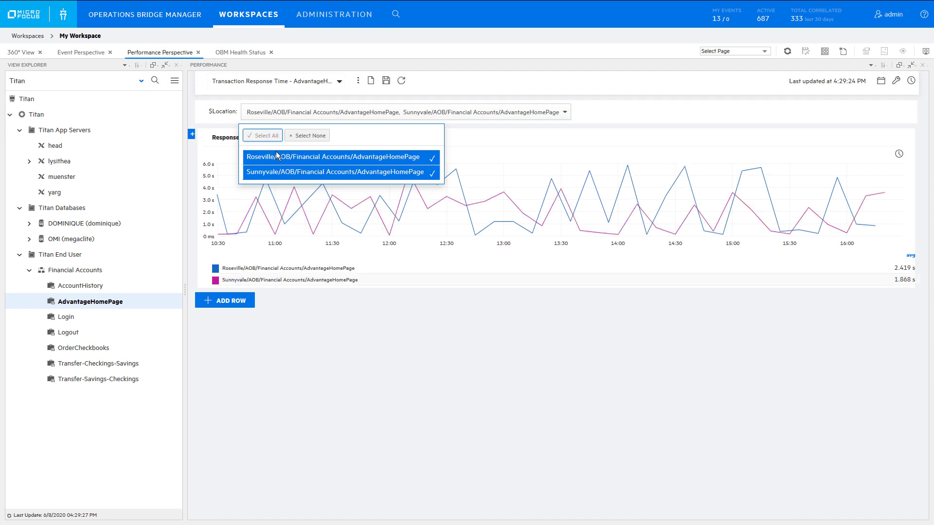
pyautogui.click(455, 313)
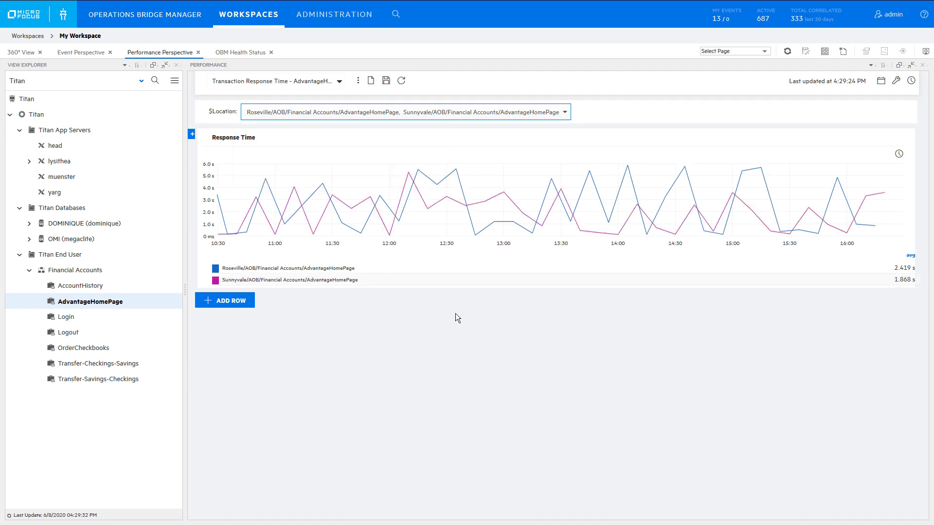